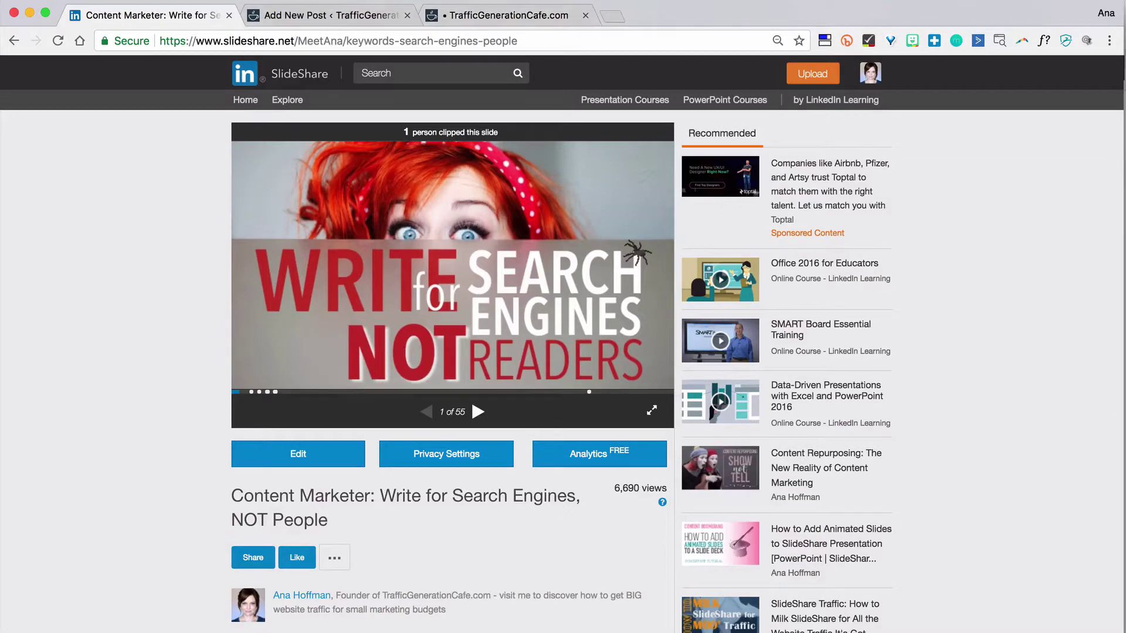
- Copy the SlideShare presentation's URL and switch to WordPress's Add New Post editor
{"action": "left_click", "coordinate": [335, 41]}
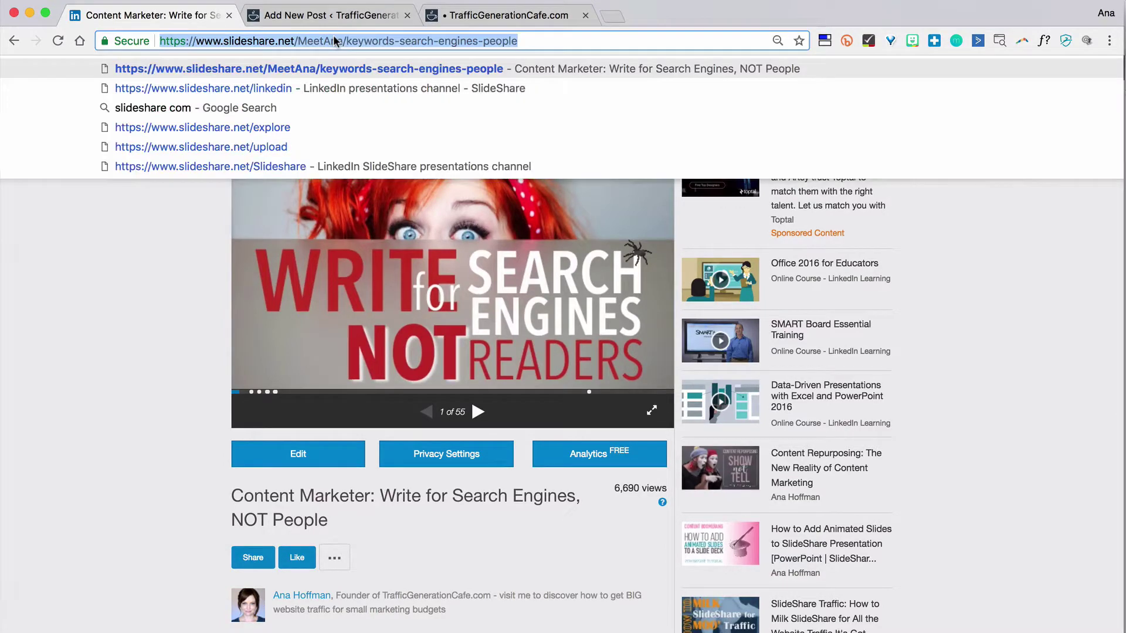
{"action": "left_click", "coordinate": [333, 16]}
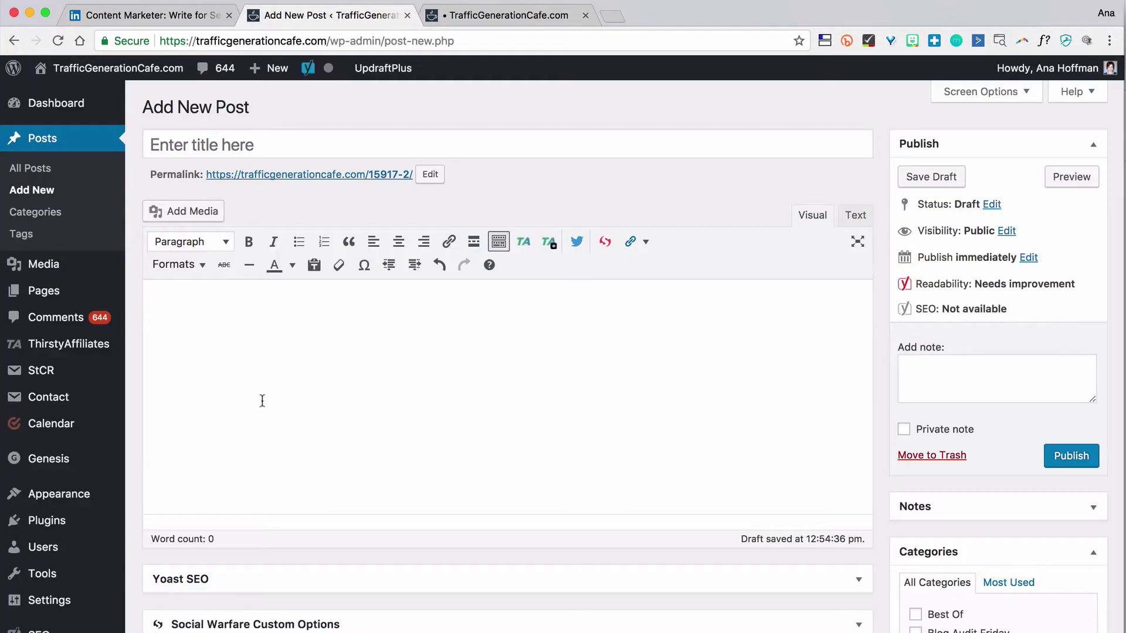
- Paste the SlideShare URL into the post body and view it on the blog preview
{"action": "key", "text": "super+v"}
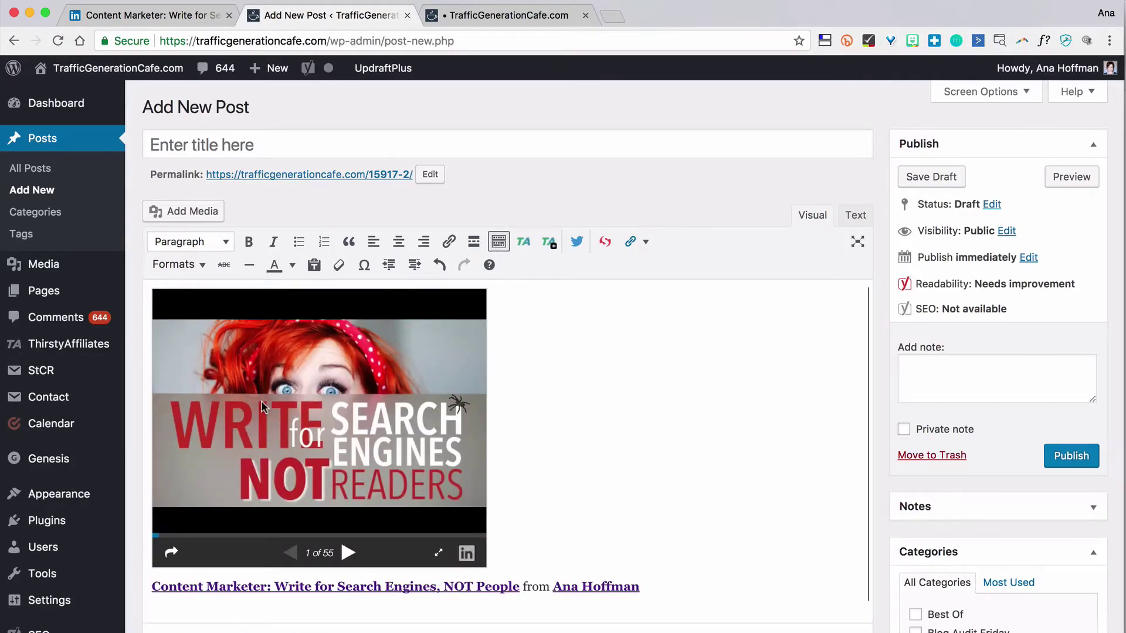
{"action": "left_click", "coordinate": [513, 16]}
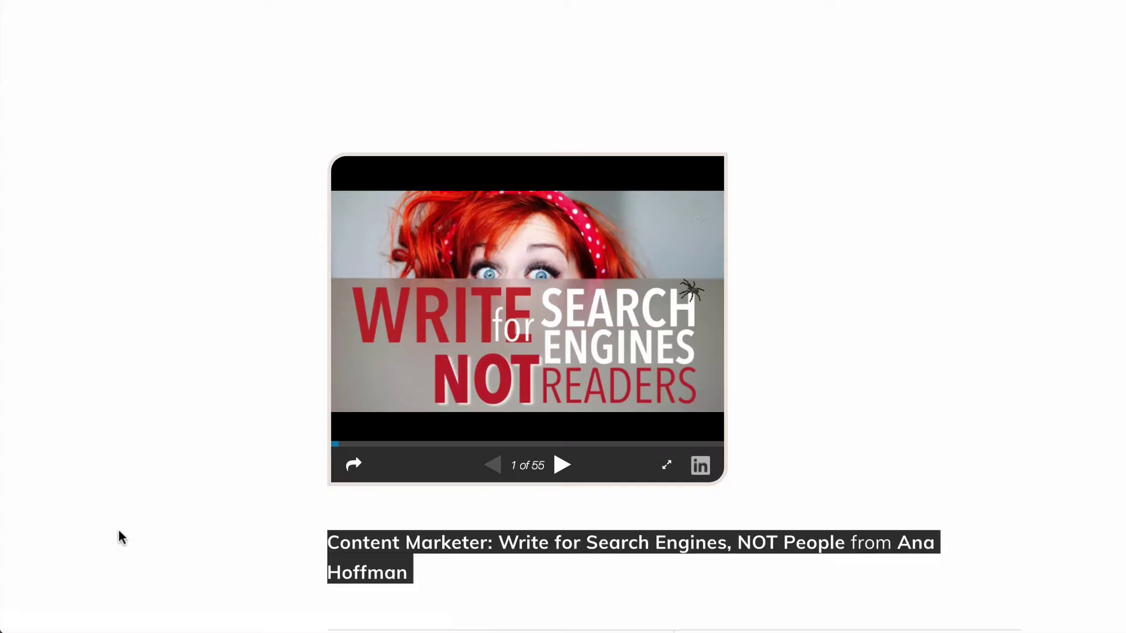
- Deselect the caption under the small default-size slideshow on the blog preview
{"action": "left_click", "coordinate": [164, 477]}
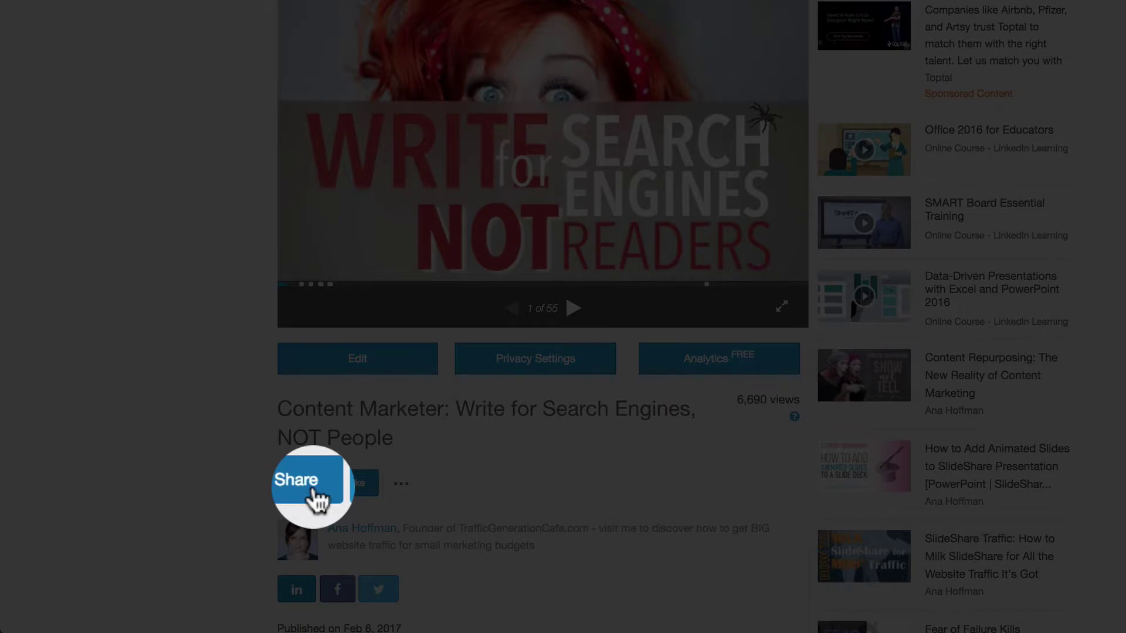
- Show the presentation's embed code, keeping size 599x487 and starting on slide 1
{"action": "left_click", "coordinate": [314, 492]}
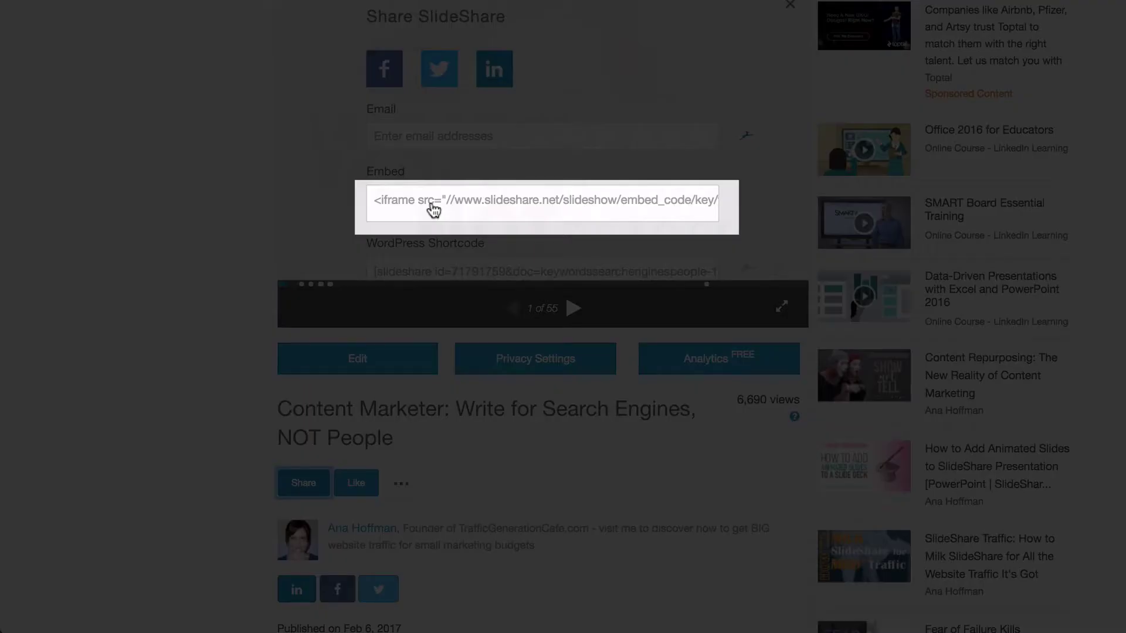
{"action": "left_click", "coordinate": [433, 209]}
{"action": "key", "text": "ctrl+c"}
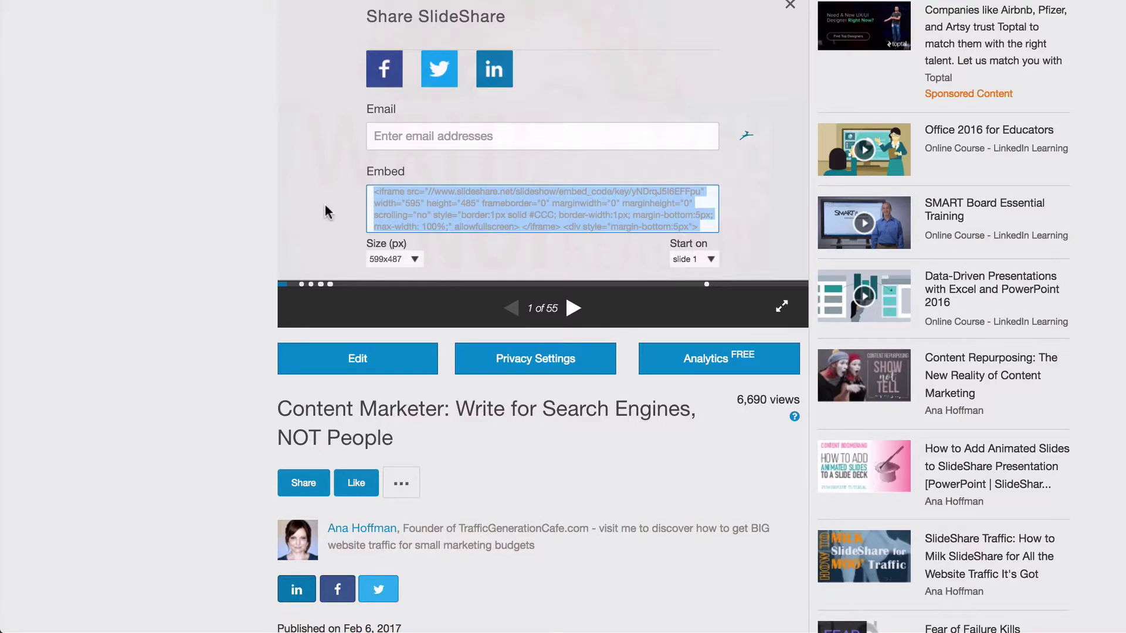
{"action": "left_click", "coordinate": [488, 266]}
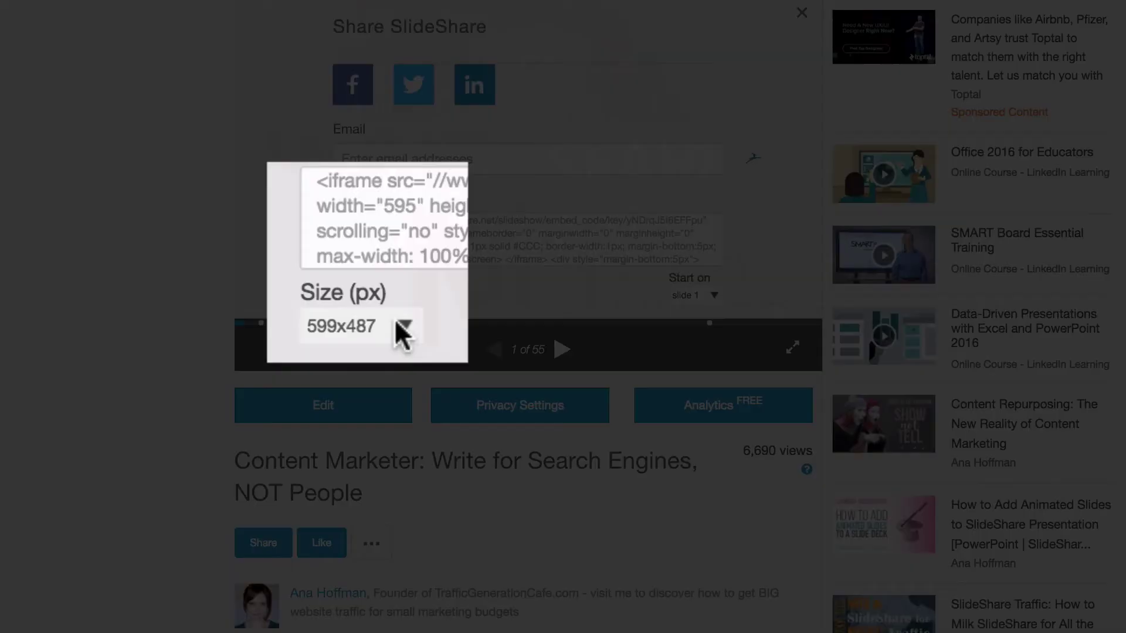
{"action": "left_click", "coordinate": [382, 295]}
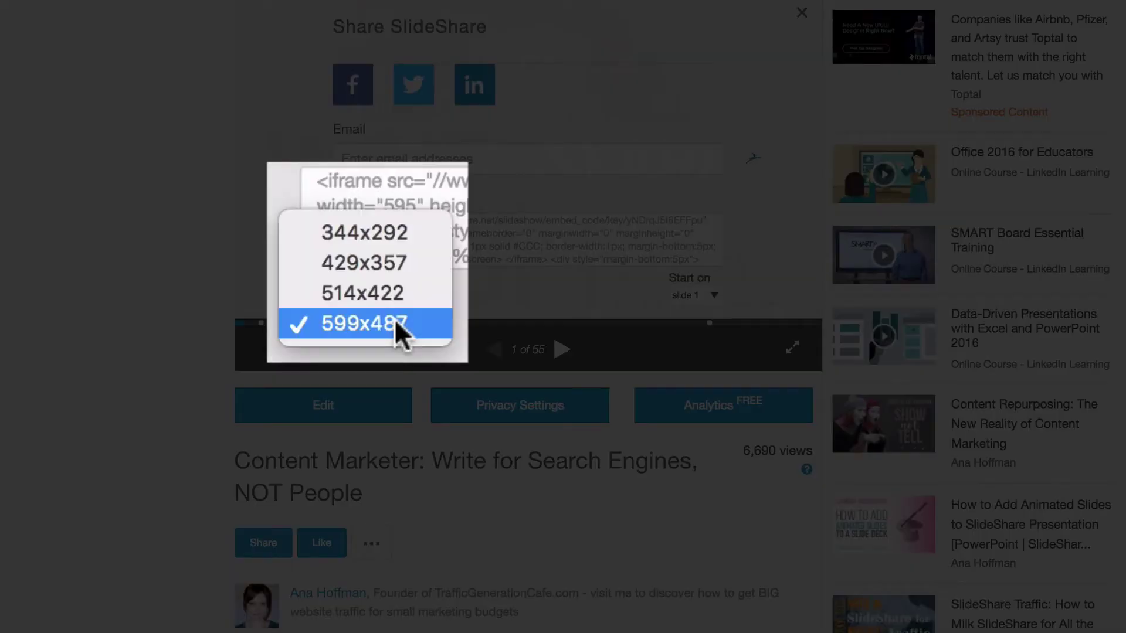
{"action": "left_click", "coordinate": [497, 291]}
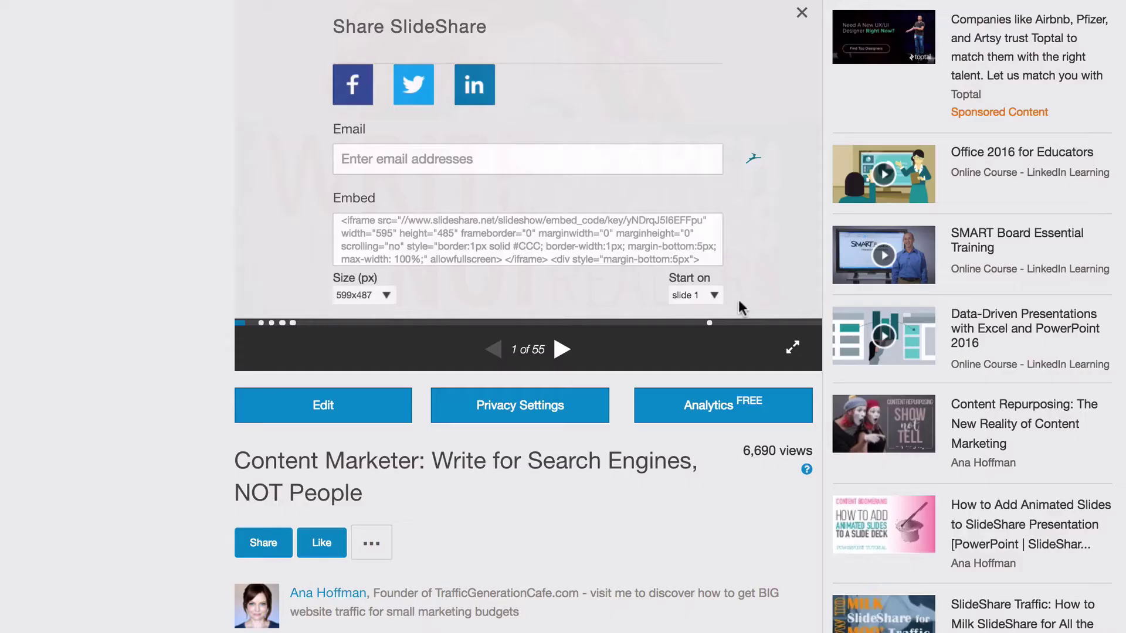
{"action": "left_click", "coordinate": [713, 295]}
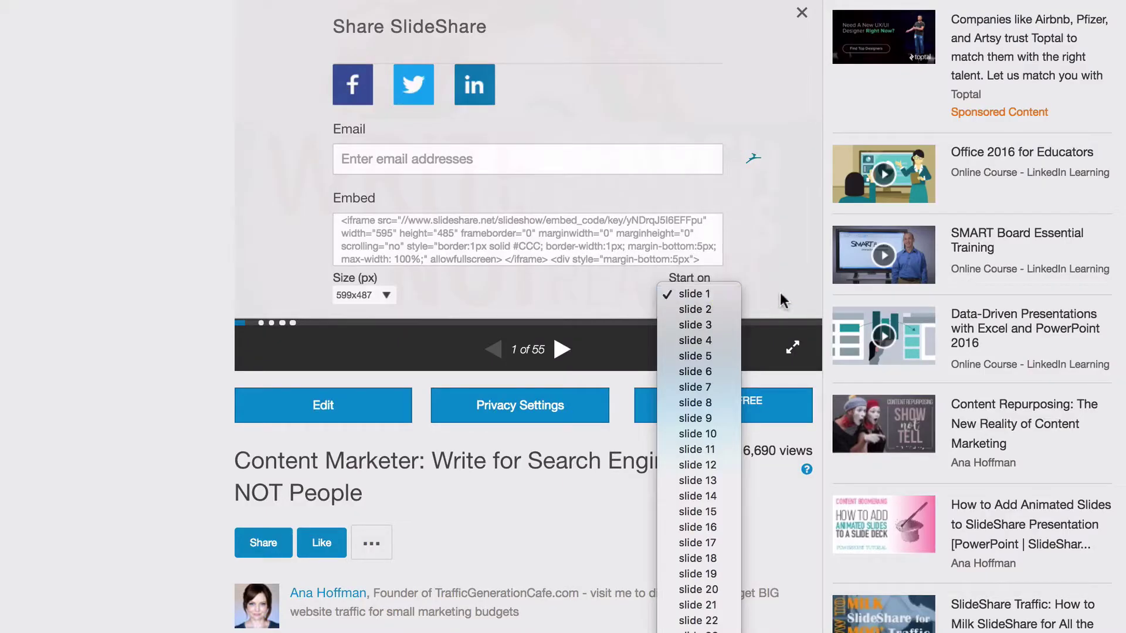
{"action": "left_click", "coordinate": [781, 301]}
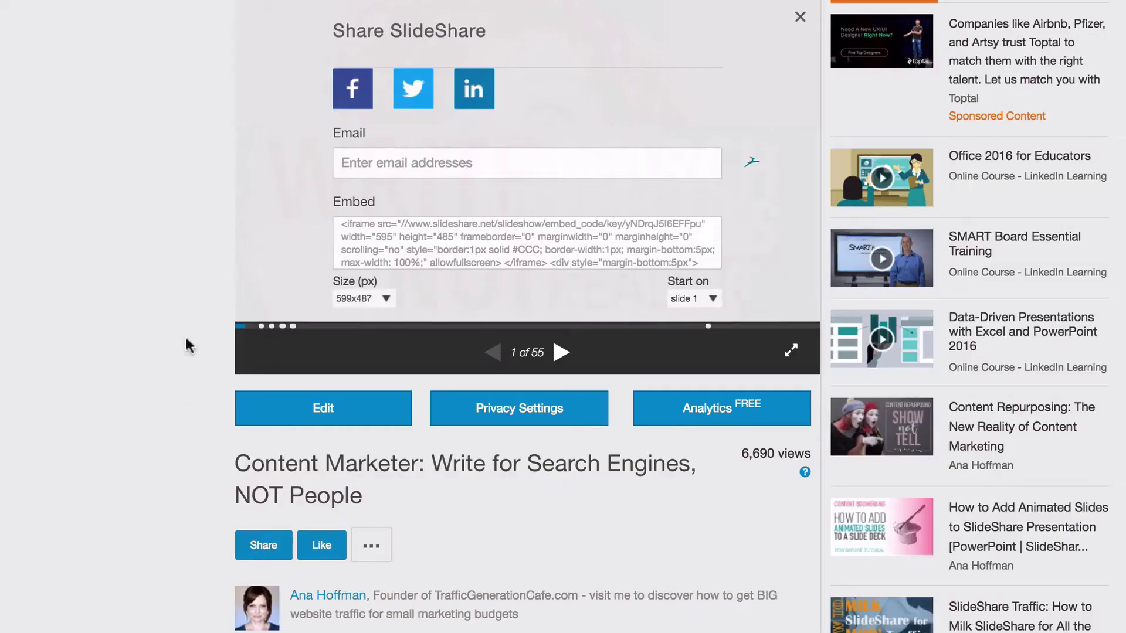
- Keep the embed size at 599x487 and select the full embed code for copying
{"action": "left_click", "coordinate": [366, 299]}
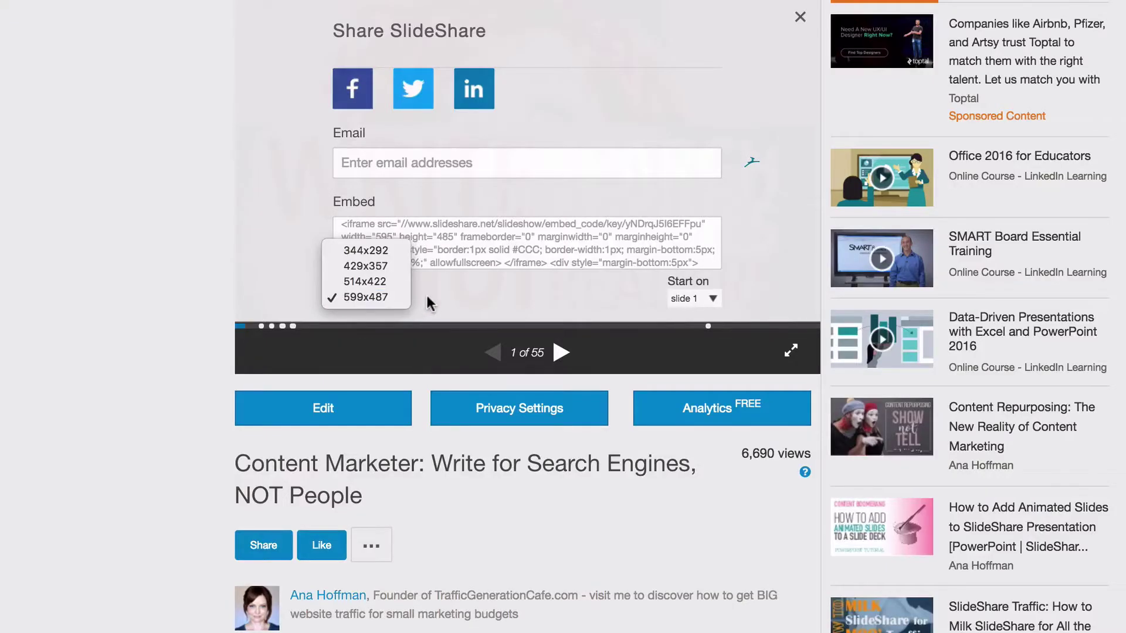
{"action": "left_click", "coordinate": [430, 303]}
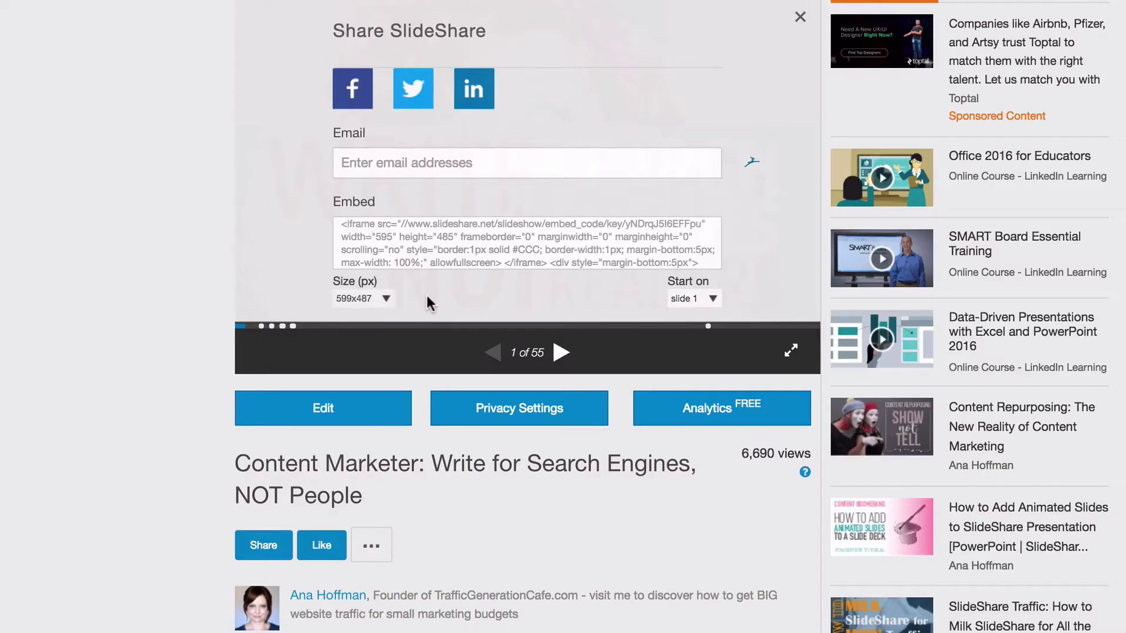
{"action": "left_click", "coordinate": [385, 300]}
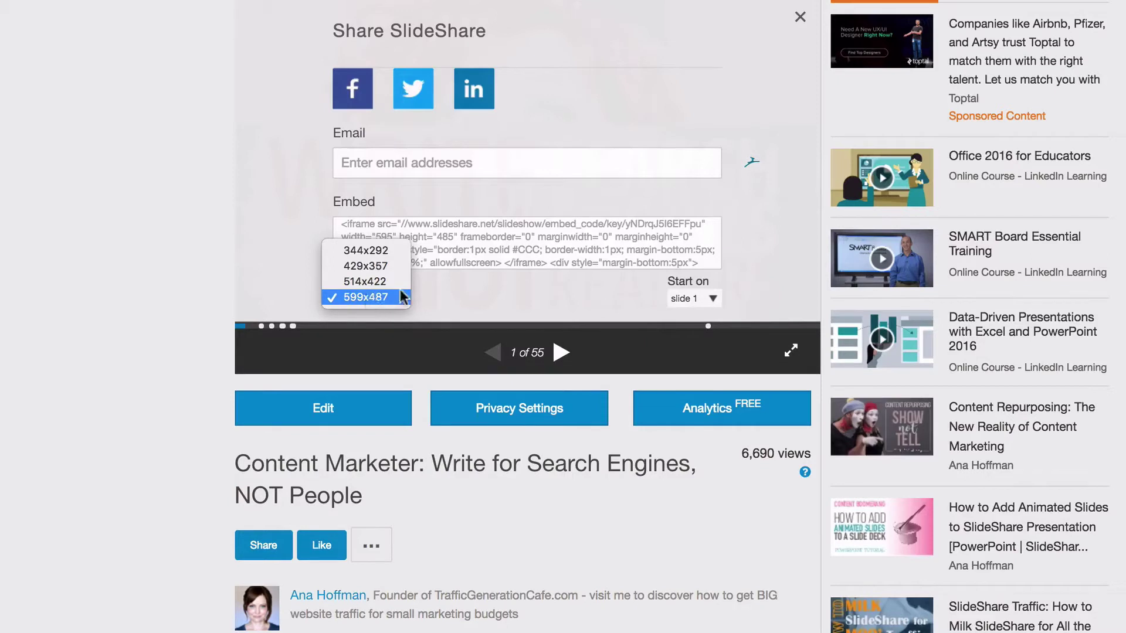
{"action": "left_click", "coordinate": [457, 293]}
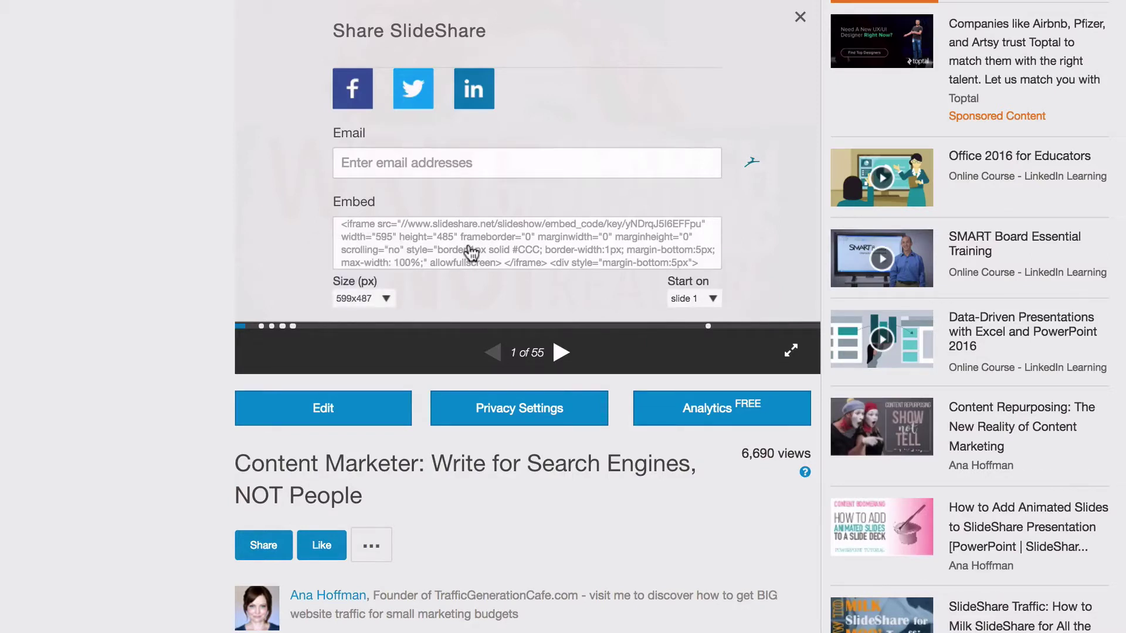
{"action": "left_click", "coordinate": [471, 254]}
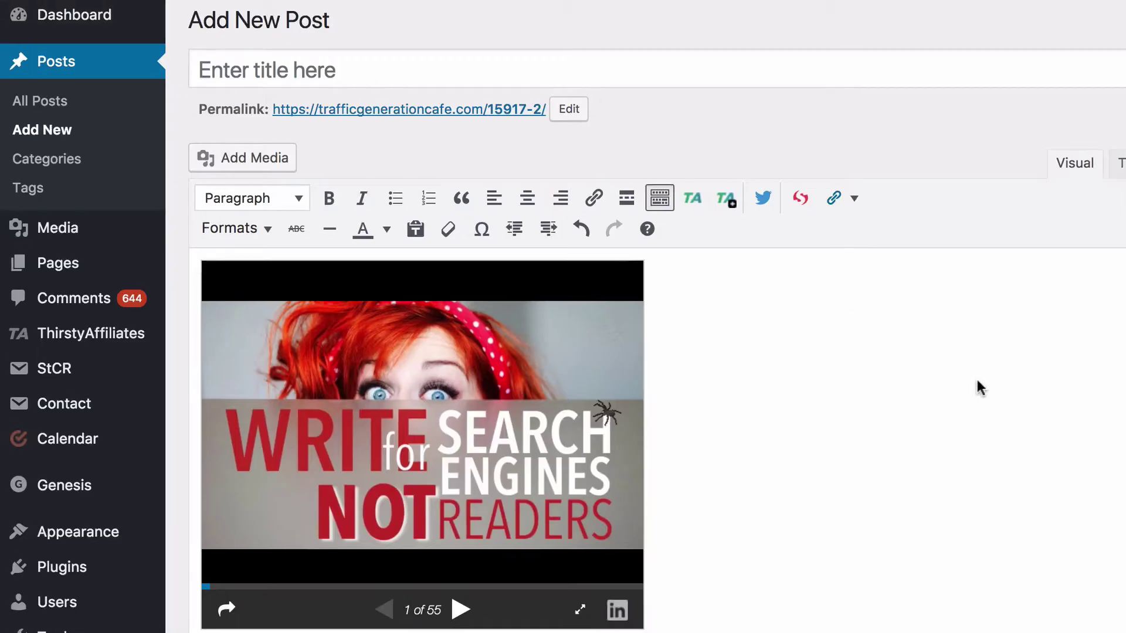
- Delete the auto-embedded player and paste the SlideShare iframe code into the Text editor
{"action": "key", "text": "BackSpace"}
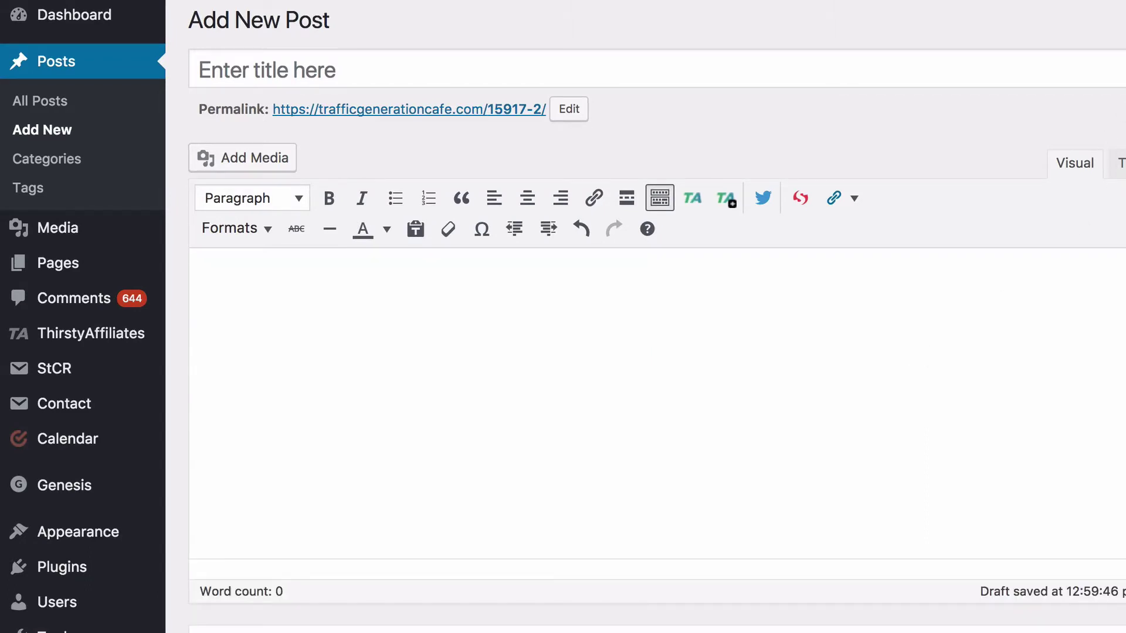
{"action": "left_click", "coordinate": [1122, 164]}
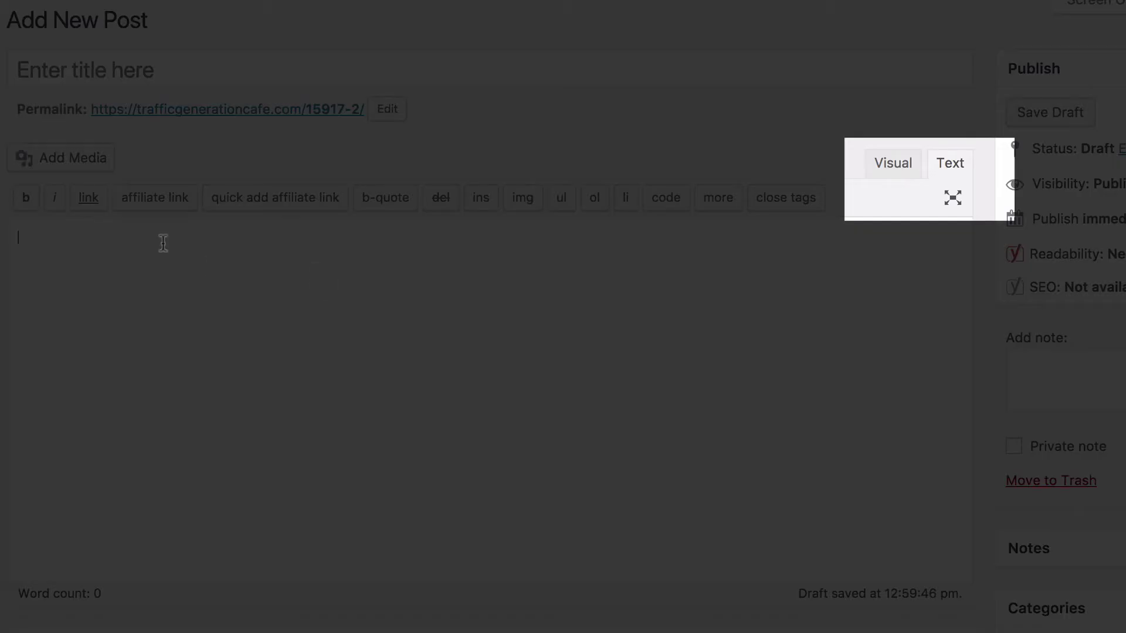
{"action": "key", "text": "ctrl+v"}
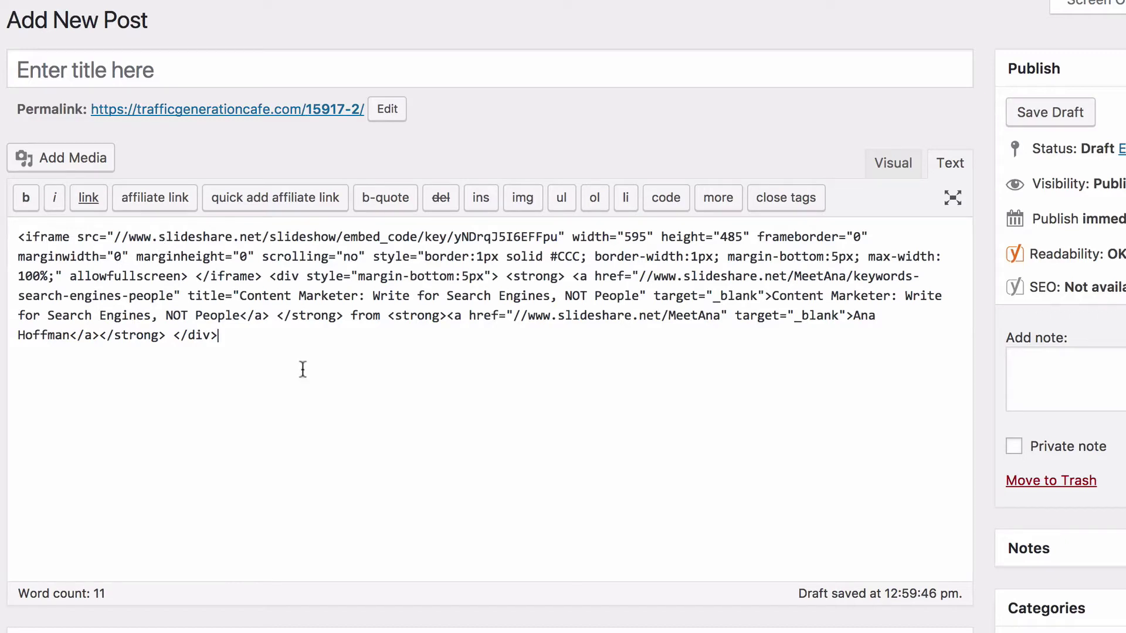
- Change the iframe width from 595 to 740 and view the wider player visually
{"action": "left_click_drag", "start_coordinate": [570, 236], "coordinate": [747, 237]}
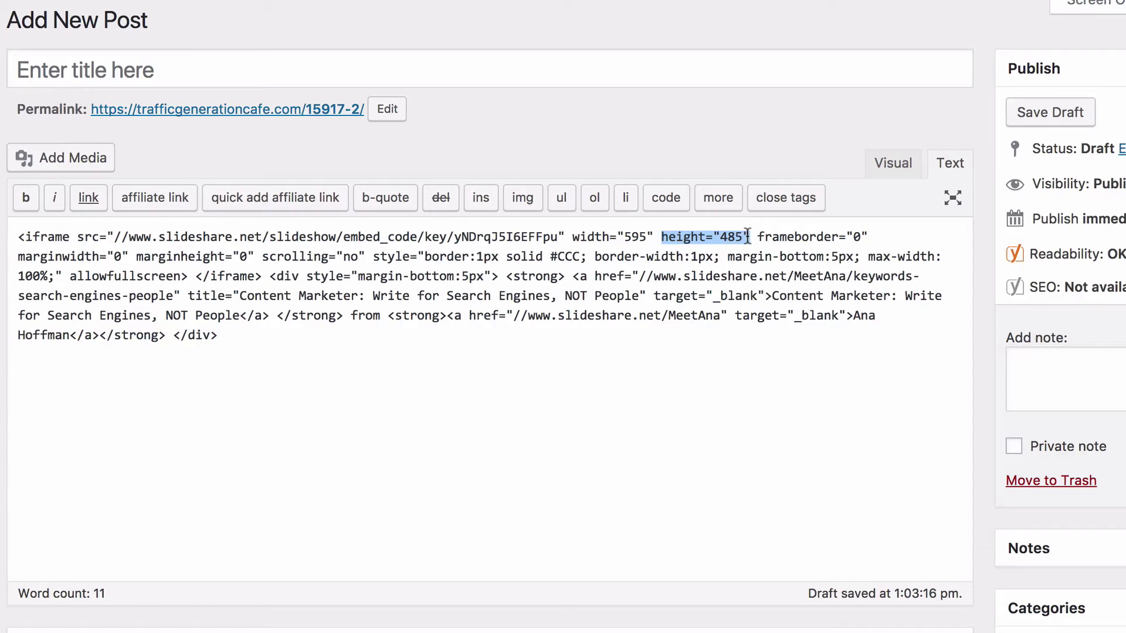
{"action": "left_click_drag", "start_coordinate": [572, 236], "coordinate": [651, 241]}
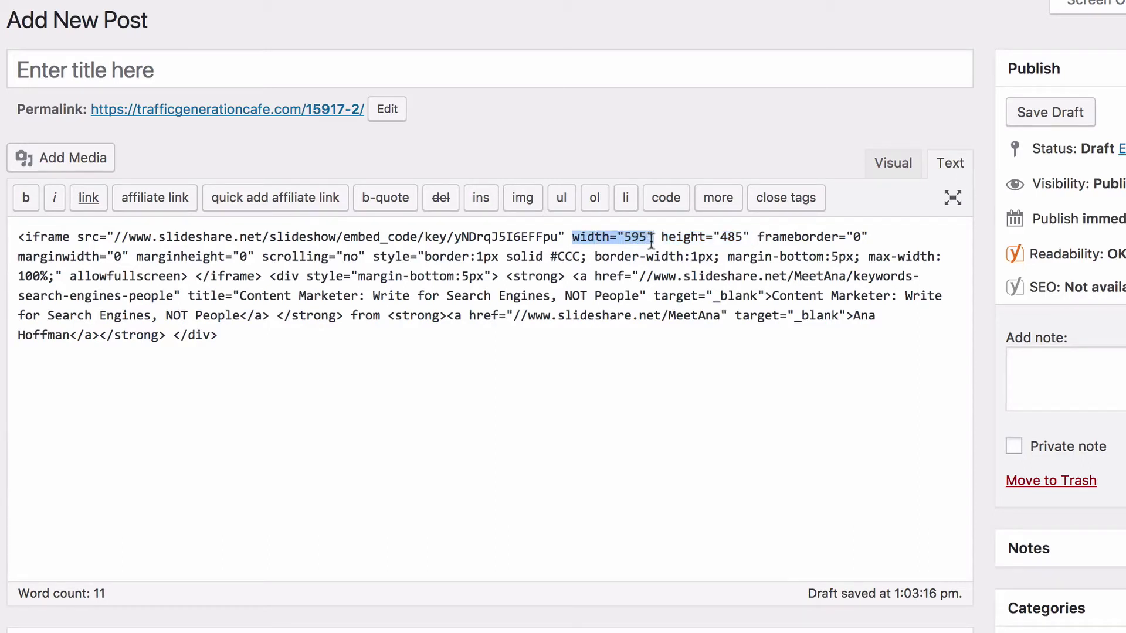
{"action": "left_click", "coordinate": [640, 252]}
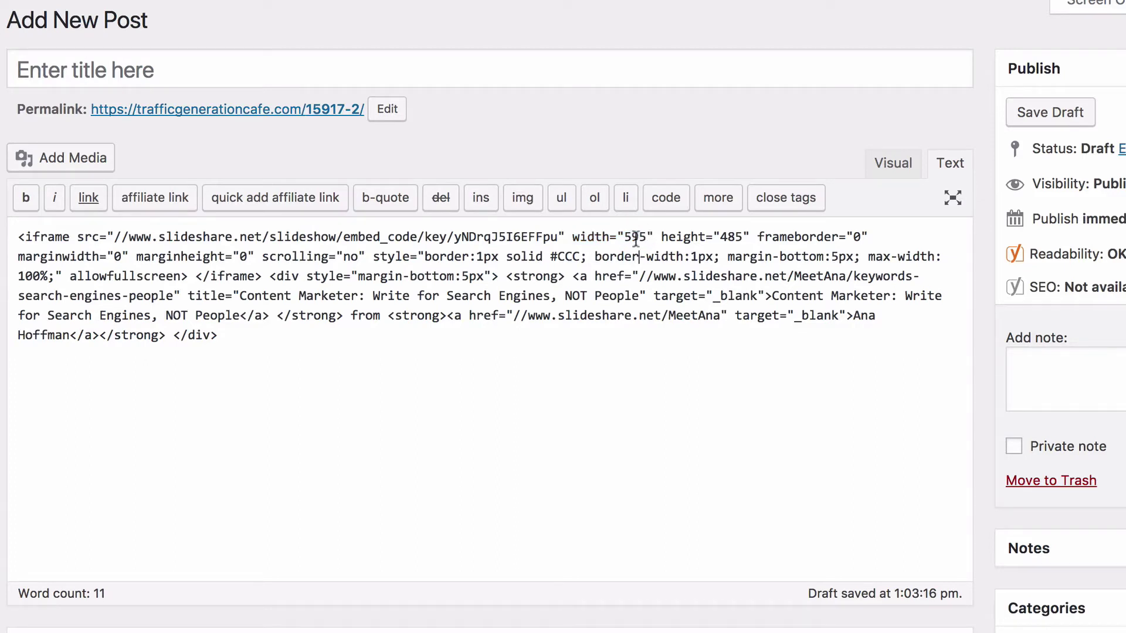
{"action": "double_click", "coordinate": [634, 237]}
{"action": "type", "text": "740"}
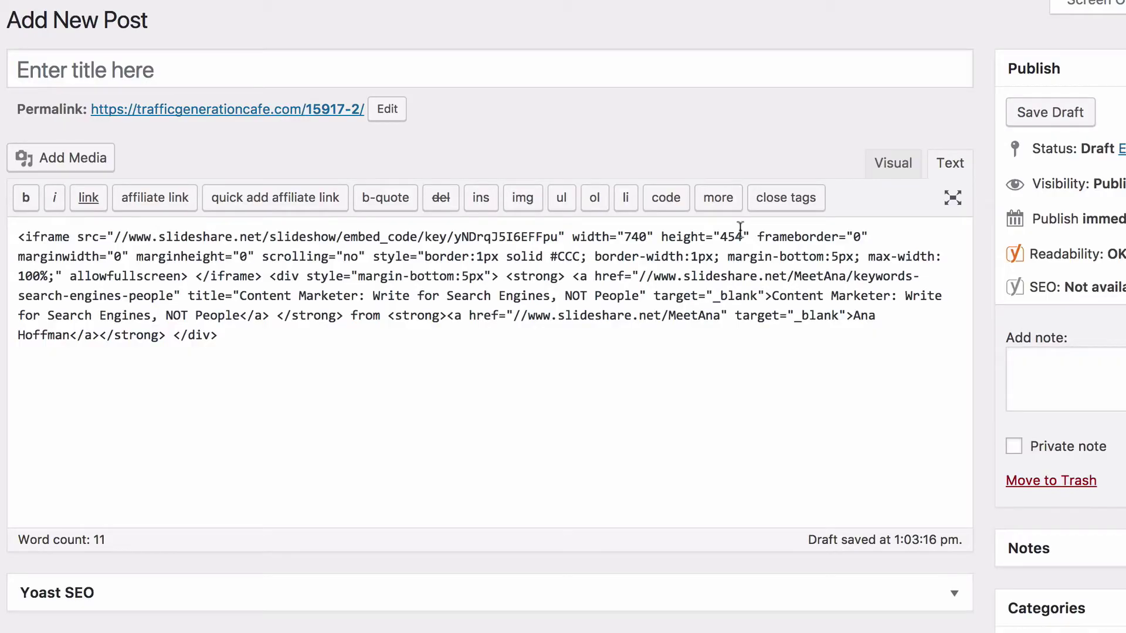
{"action": "left_click", "coordinate": [887, 170]}
- Scroll through the resized 740-wide player in the editor, then return to the HTML code
{"action": "scroll", "coordinate": [888, 200], "scroll_direction": "down", "scroll_amount": 5}
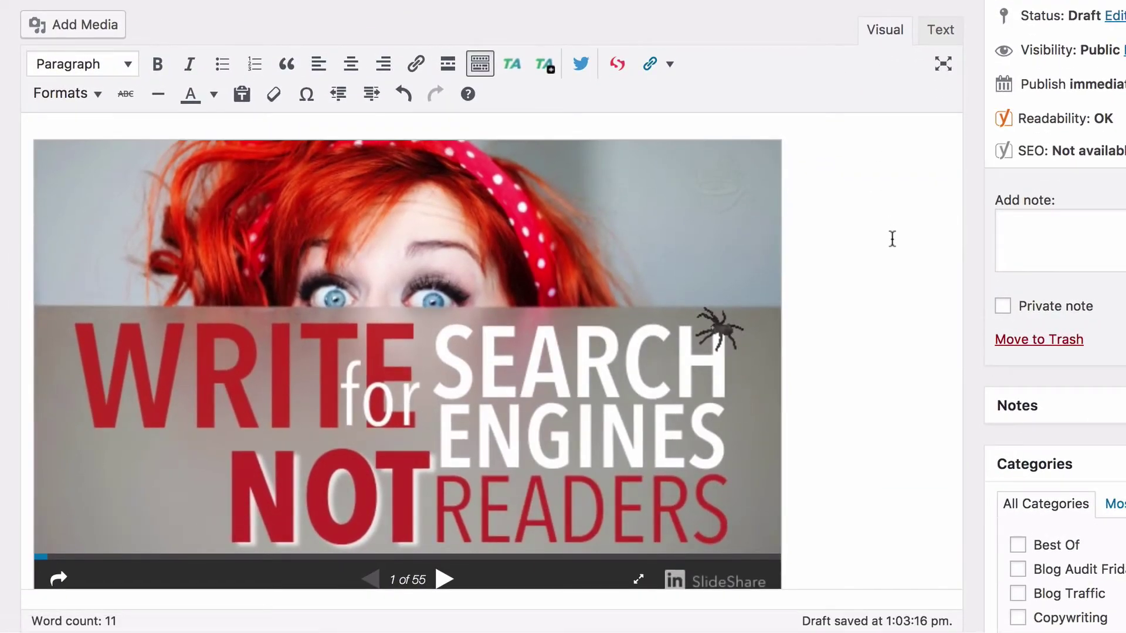
{"action": "scroll", "coordinate": [892, 239], "scroll_direction": "down", "scroll_amount": 2}
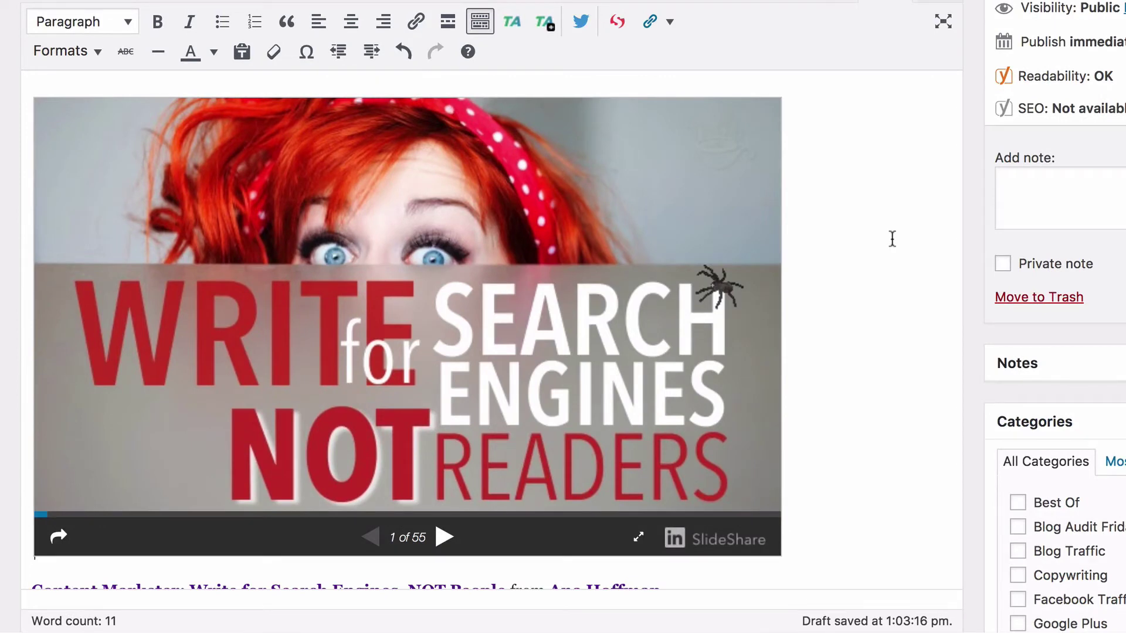
{"action": "scroll", "coordinate": [891, 239], "scroll_direction": "up", "scroll_amount": 1}
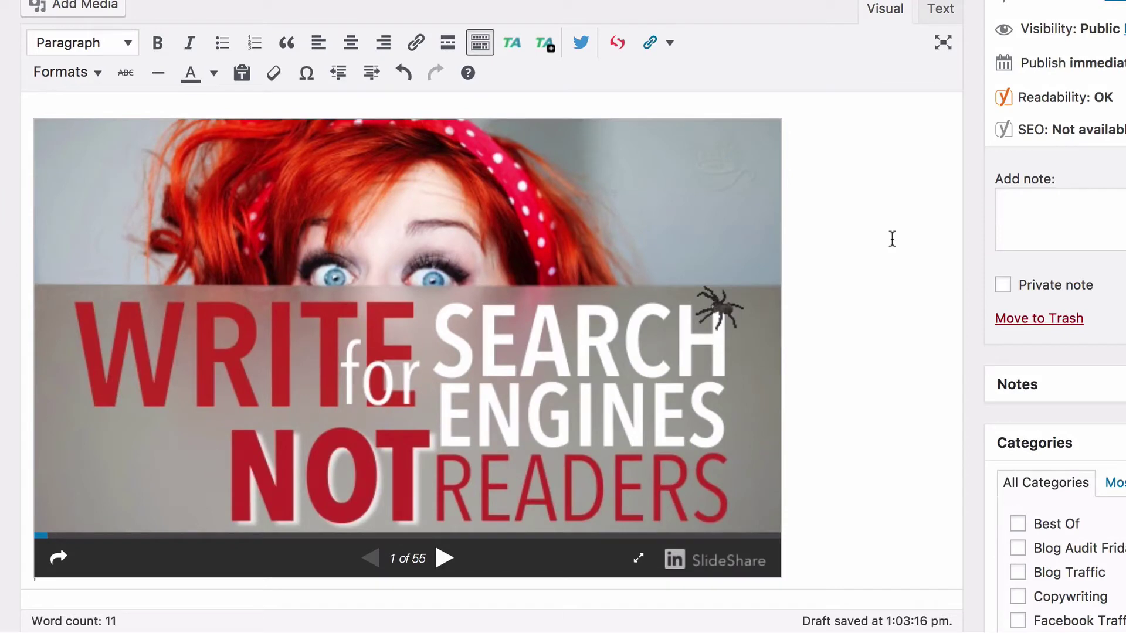
{"action": "left_click", "coordinate": [938, 9]}
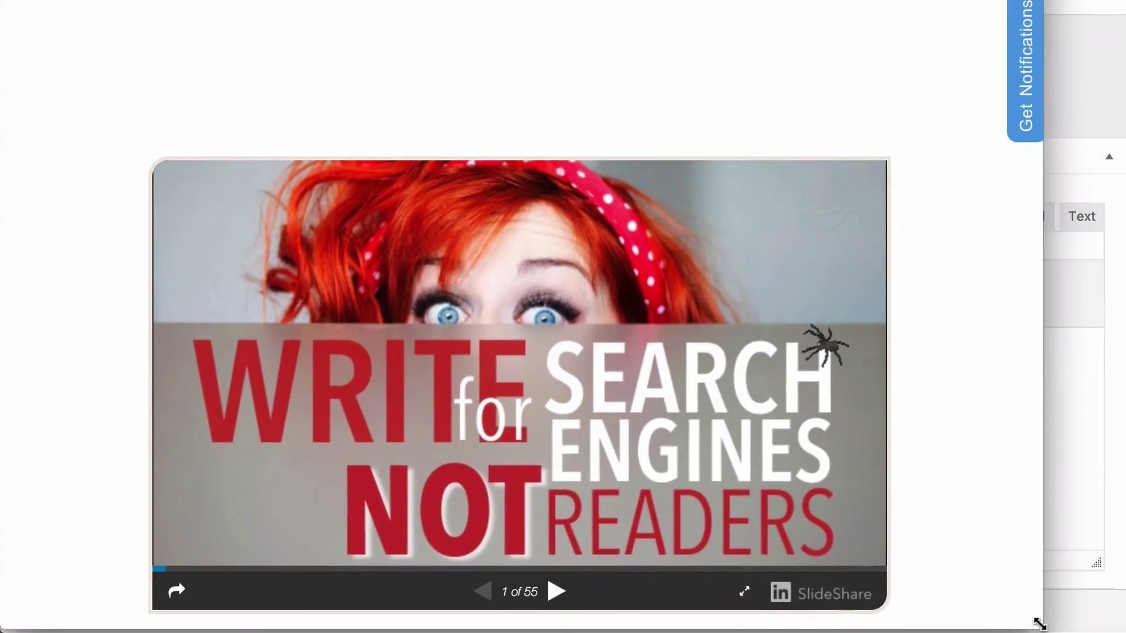
{"action": "left_click_drag", "start_coordinate": [1038, 624], "coordinate": [1119, 610]}
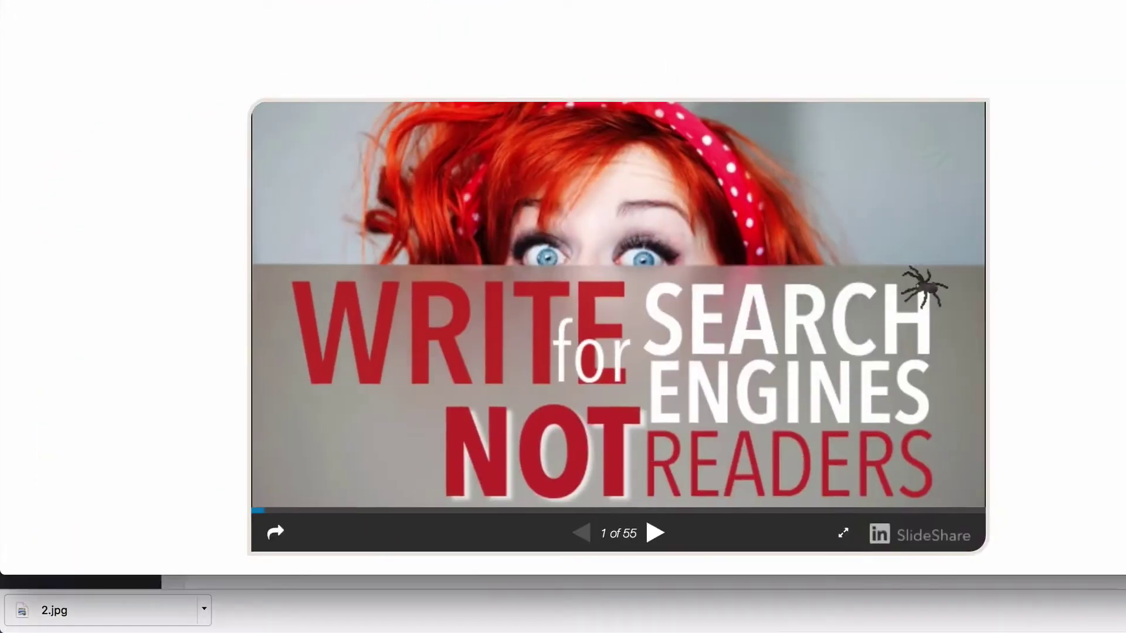